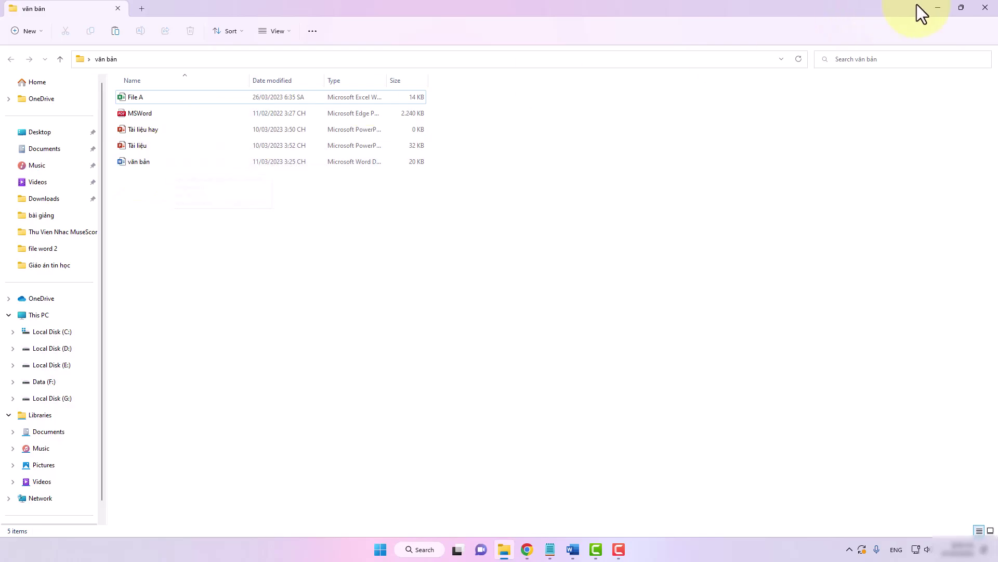
# Clear the view to the desktop and compress the văn bản folder with WinRAR into a RAR archive named văn bản.rar
pyautogui.click(938, 7)
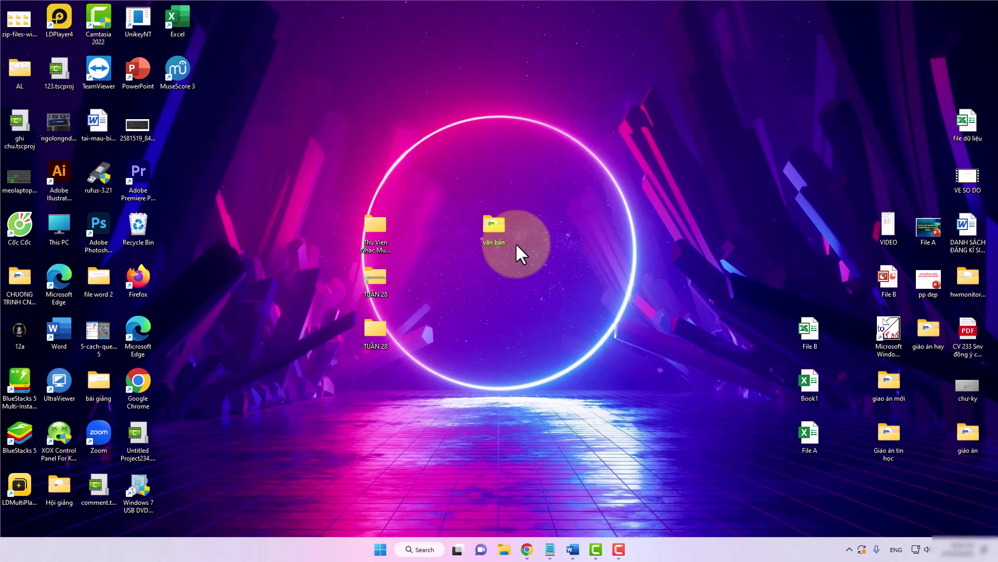
pyautogui.rightClick(495, 224)
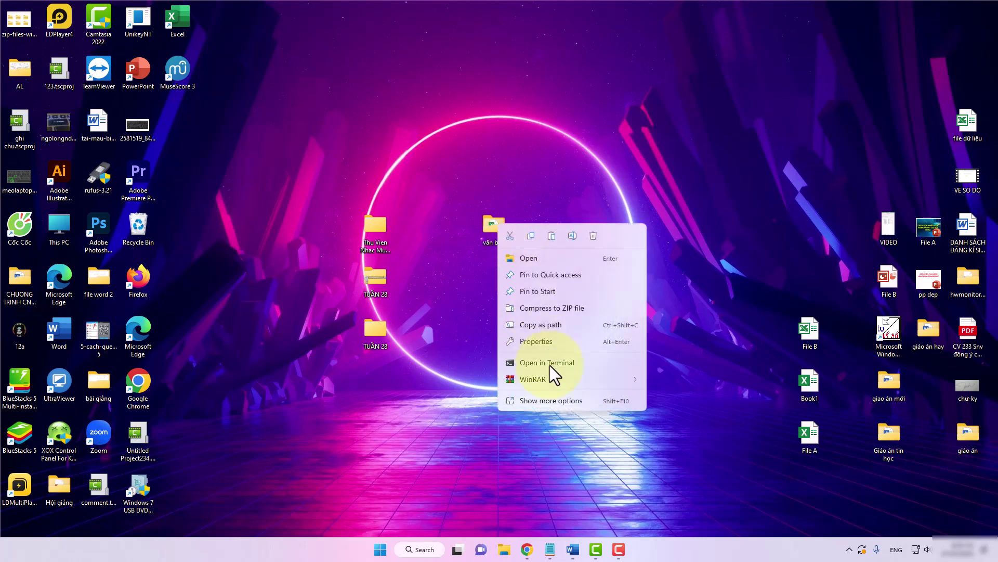
pyautogui.moveTo(553, 379)
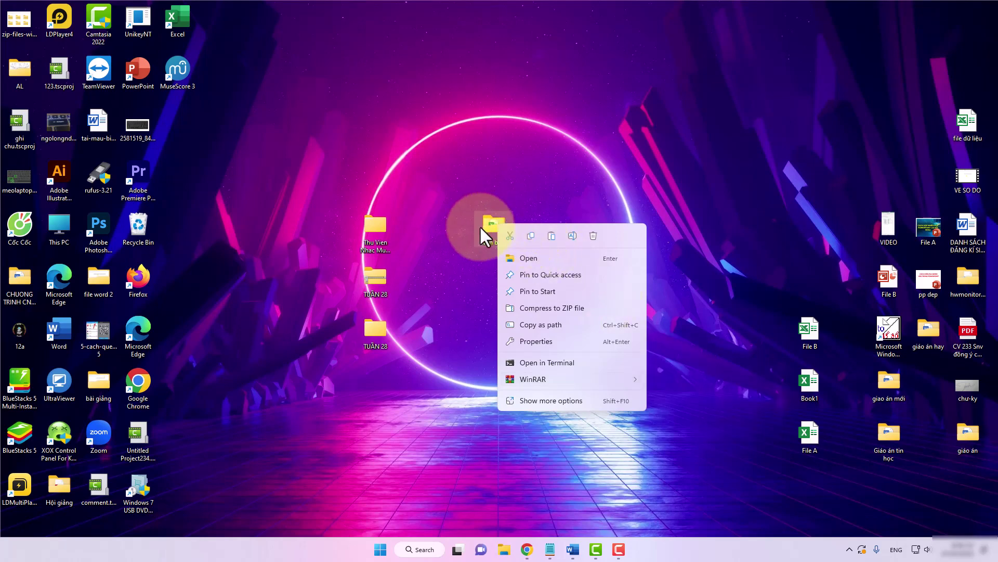
pyautogui.moveTo(611, 378)
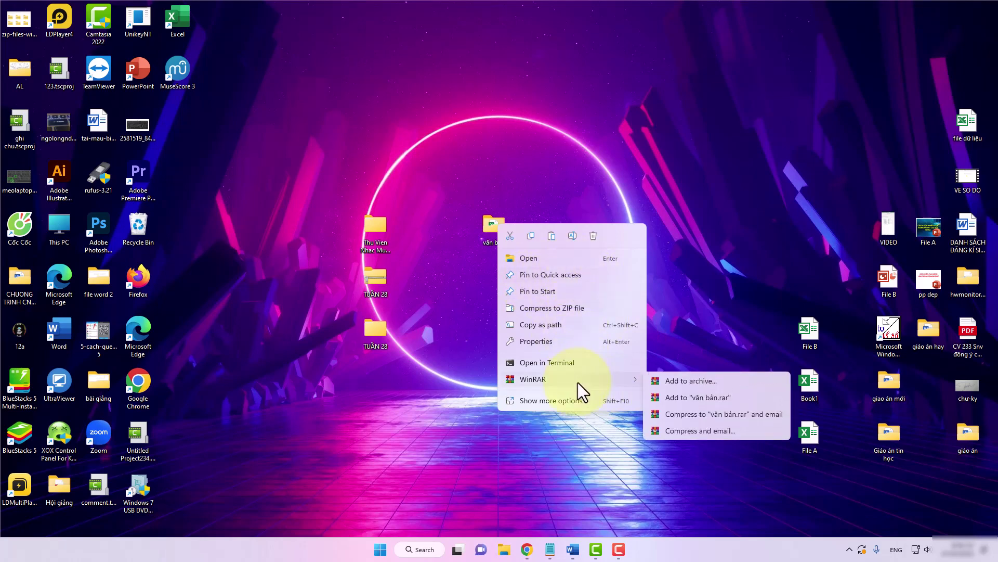
pyautogui.click(688, 378)
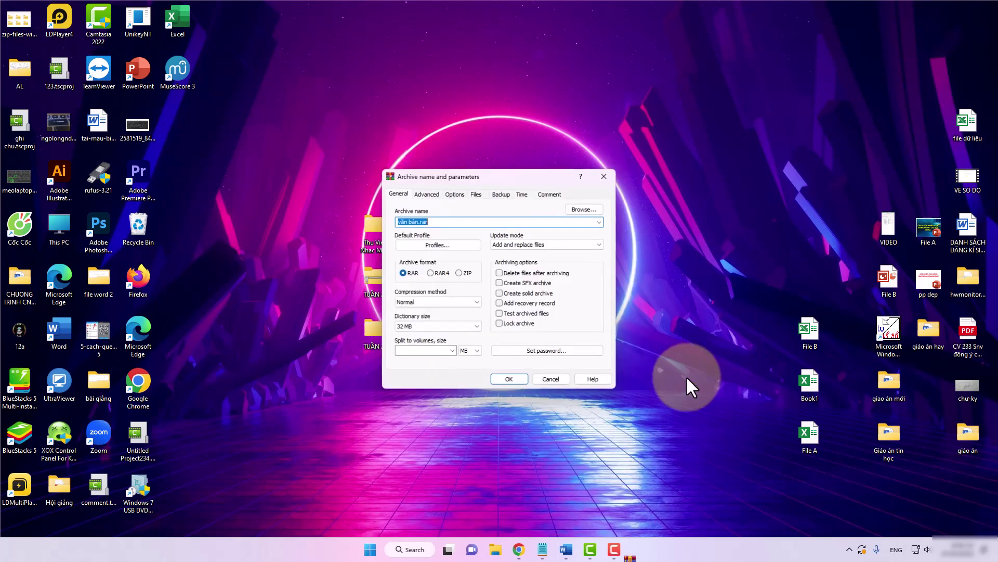
pyautogui.moveTo(428, 178); pyautogui.dragTo(387, 133)
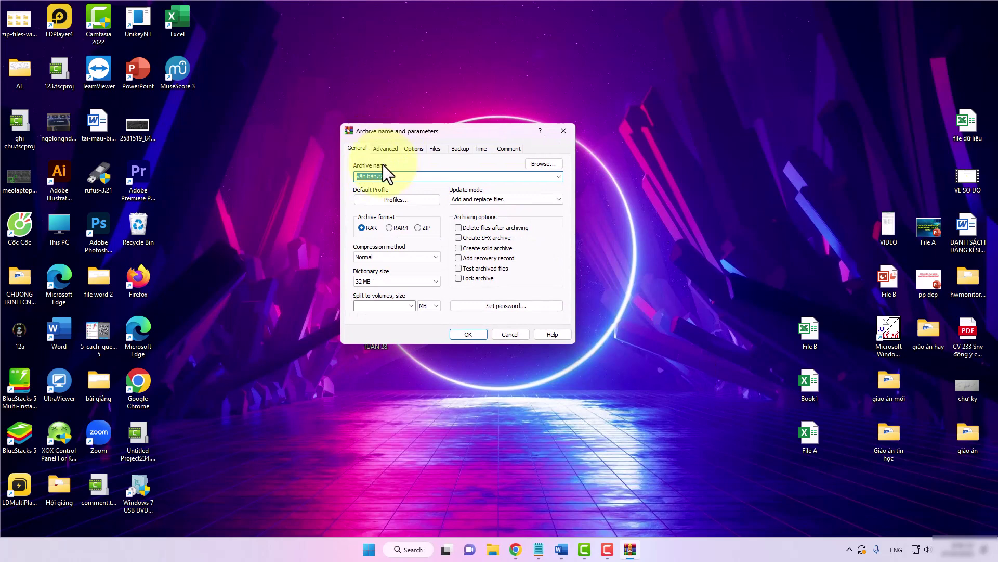
pyautogui.moveTo(388, 176)
pyautogui.mouseDown()
pyautogui.moveTo(346, 174)
pyautogui.moveTo(392, 177)
pyautogui.mouseUp()
pyautogui.click(392, 176)
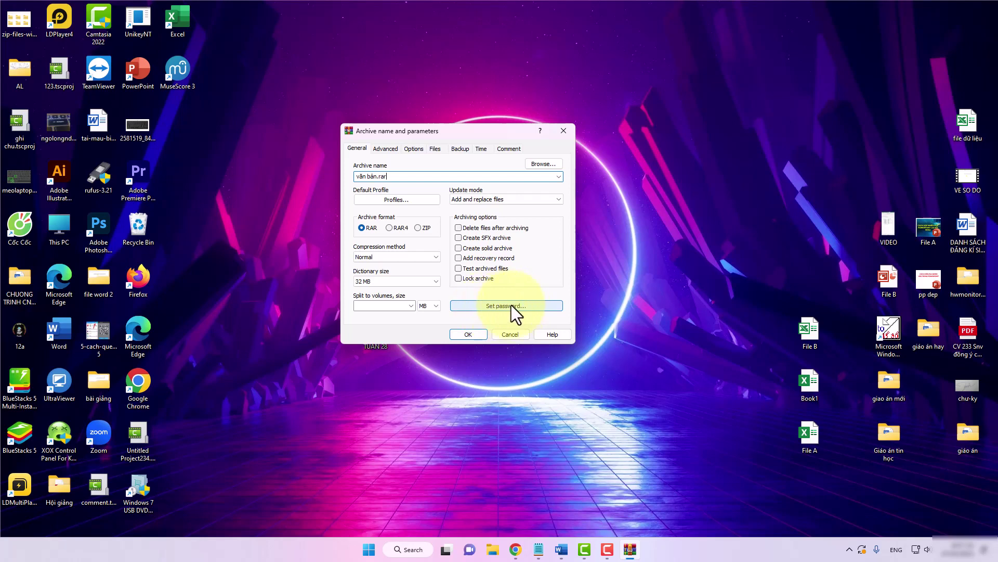
pyautogui.click(471, 335)
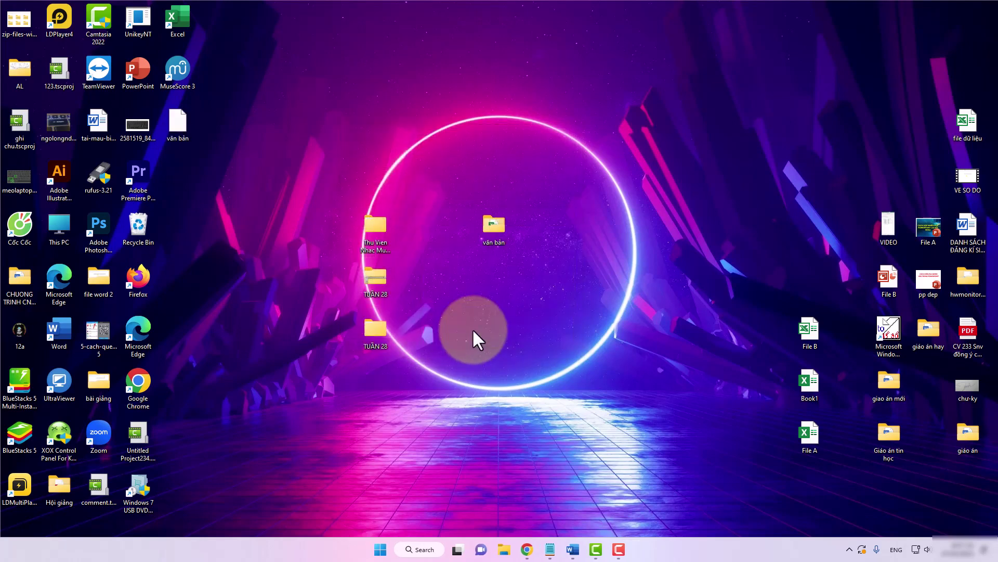
# Move the văn bản archive to an open area of the desktop and delete it
pyautogui.moveTo(180, 124); pyautogui.dragTo(463, 188)
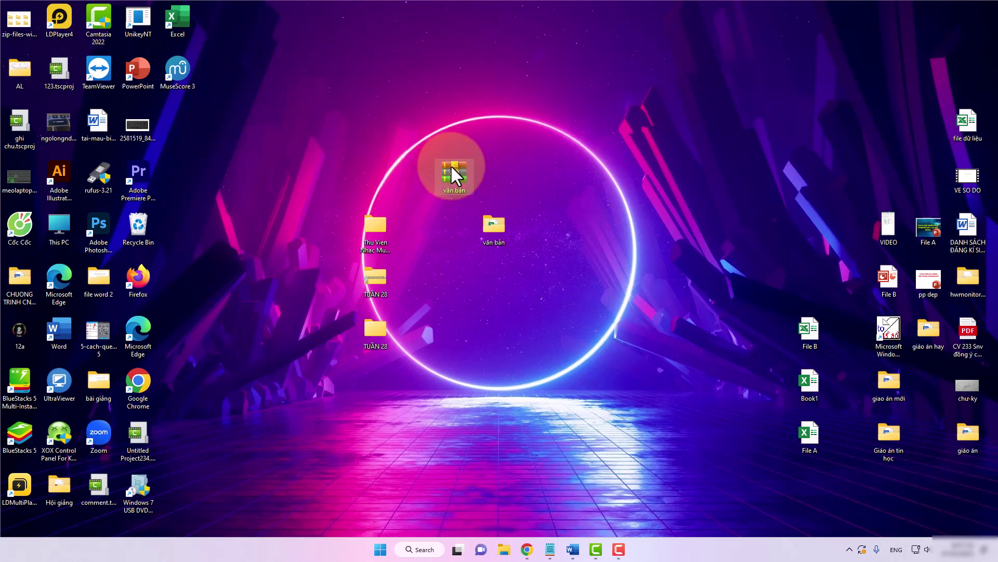
pyautogui.moveTo(450, 165); pyautogui.dragTo(300, 132)
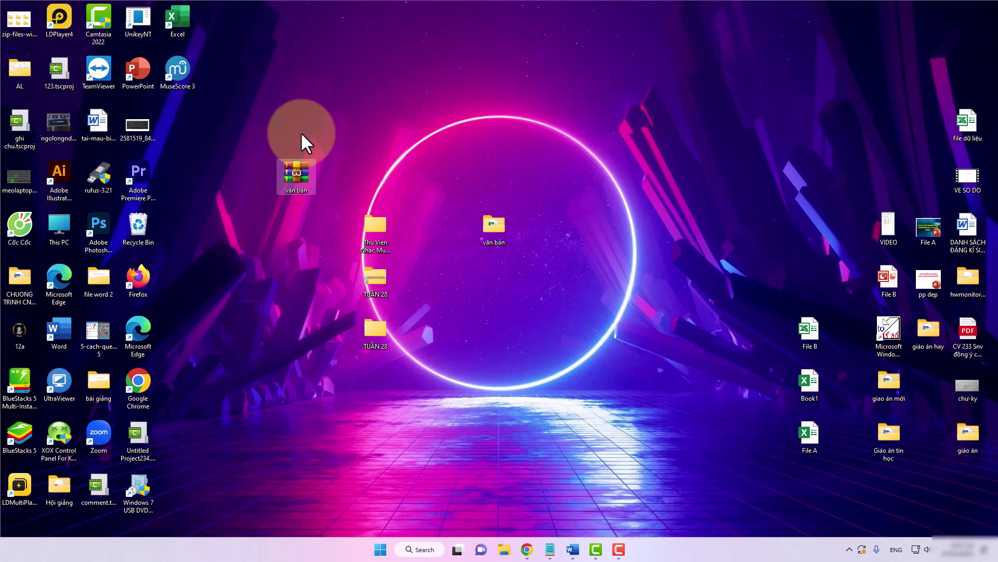
pyautogui.click(327, 236)
pyautogui.moveTo(324, 228); pyautogui.dragTo(266, 128)
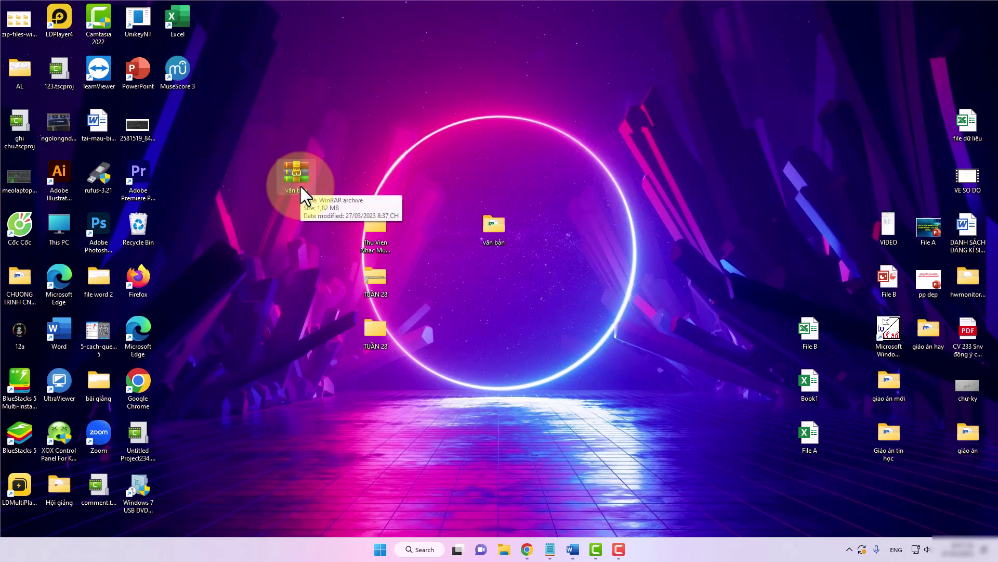
pyautogui.press('Delete')
pyautogui.click(537, 315)
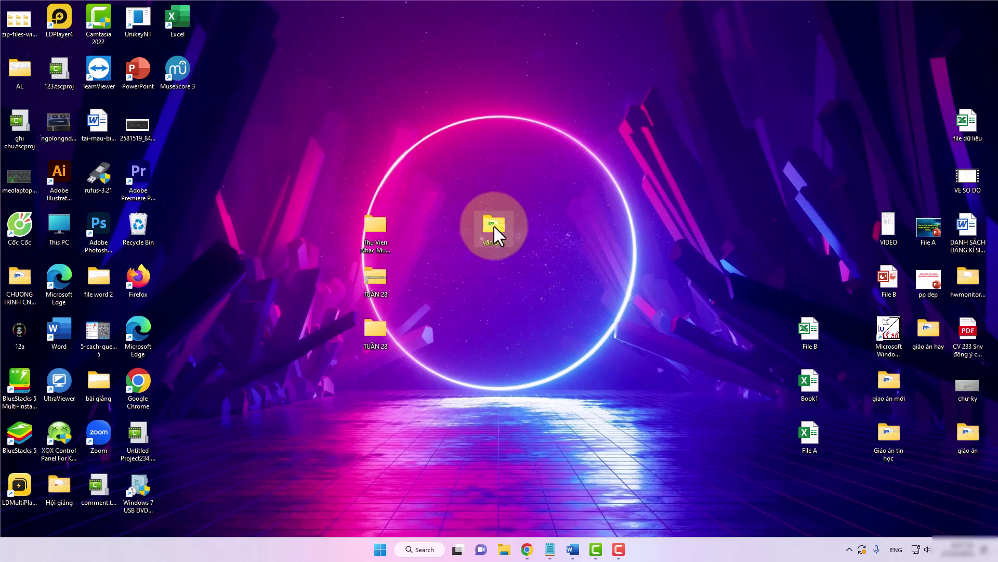
# Compress the văn bản folder directly to văn bản.rar with WinRAR and place the archive near the folder on the desktop
pyautogui.moveTo(493, 225)
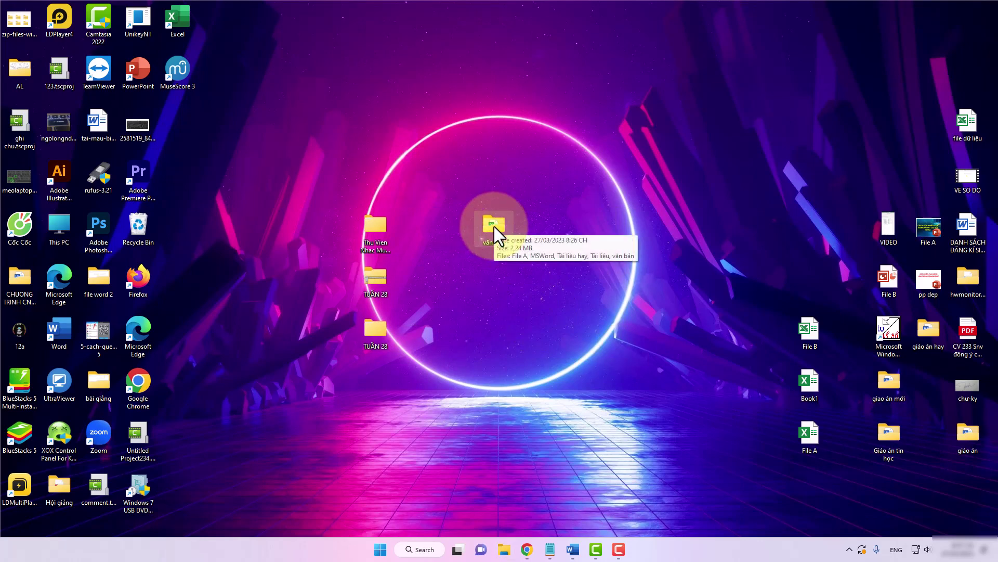
pyautogui.rightClick(494, 226)
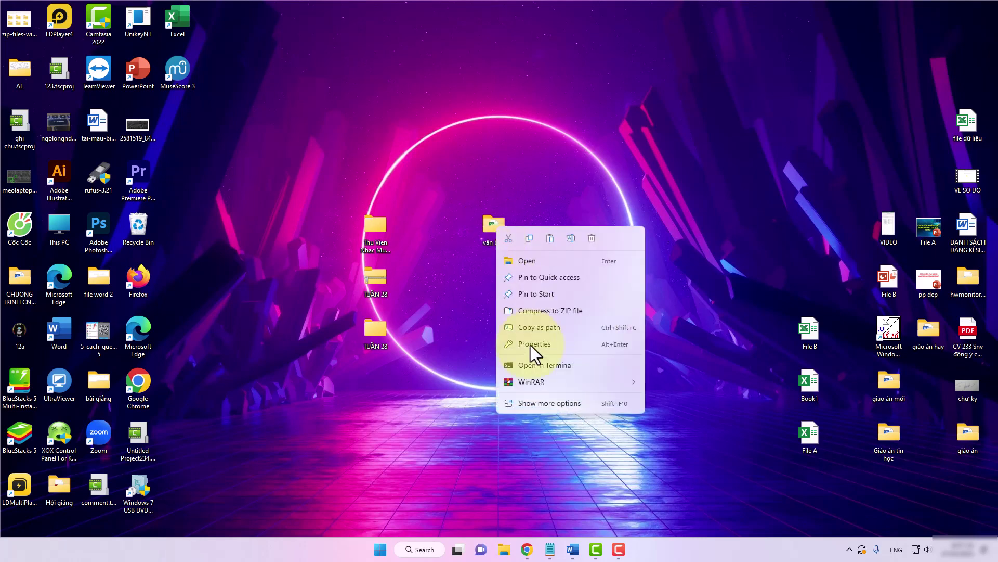
pyautogui.moveTo(542, 382)
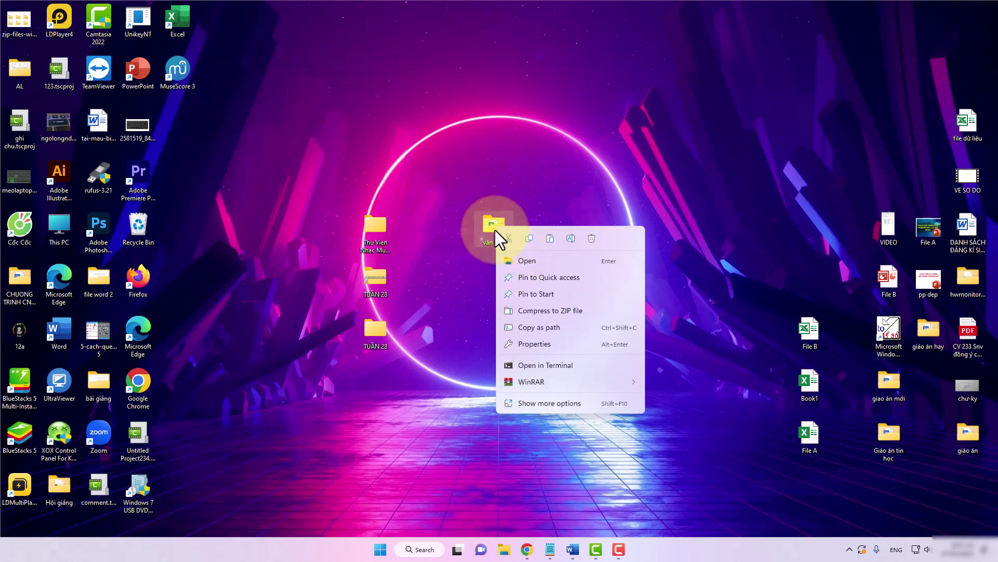
pyautogui.moveTo(572, 384)
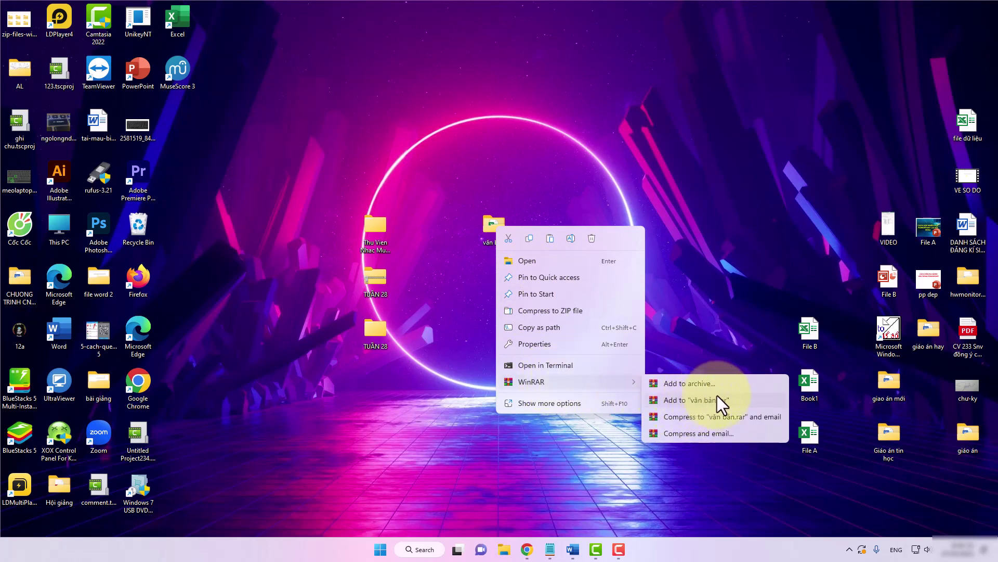
pyautogui.click(685, 400)
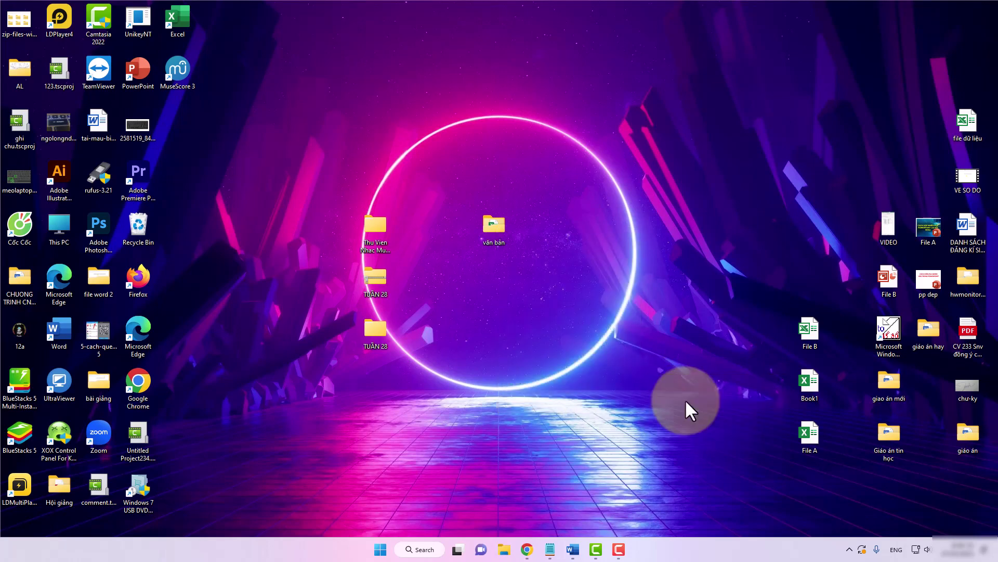
pyautogui.moveTo(178, 123); pyautogui.dragTo(430, 181)
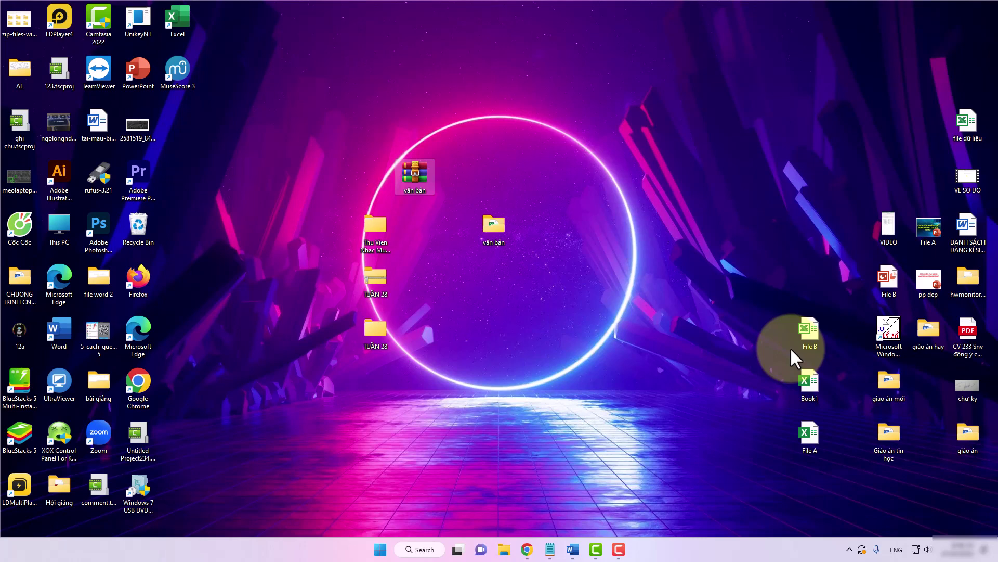
# Compress the desktop files File B, Book1 and File A together into a ZIP archive named file tài liệu excel using WinRAR
pyautogui.click(809, 331)
pyautogui.keyDown('ctrl'); pyautogui.click(814, 387); pyautogui.keyUp('ctrl')
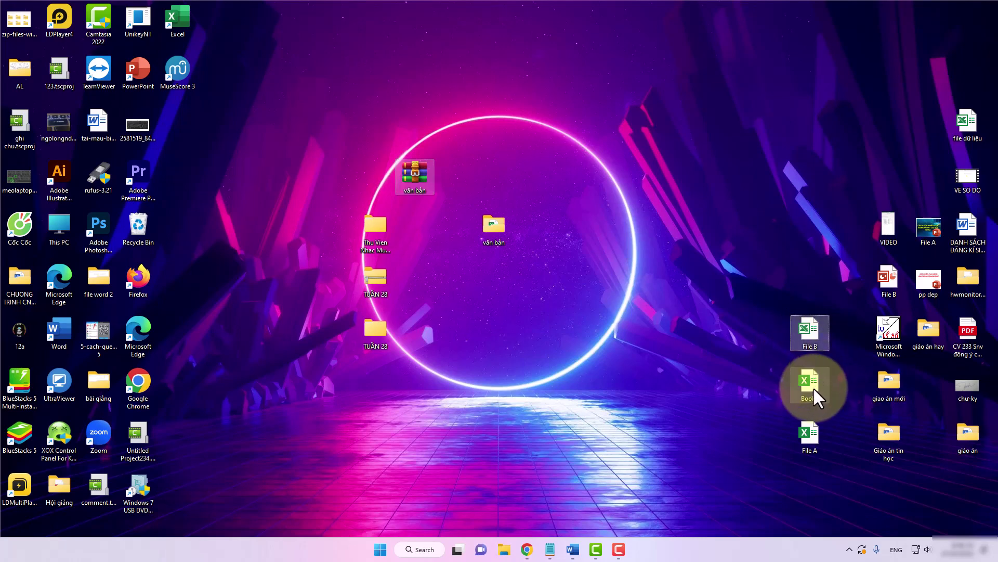
pyautogui.keyDown('ctrl'); pyautogui.click(814, 430); pyautogui.keyUp('ctrl')
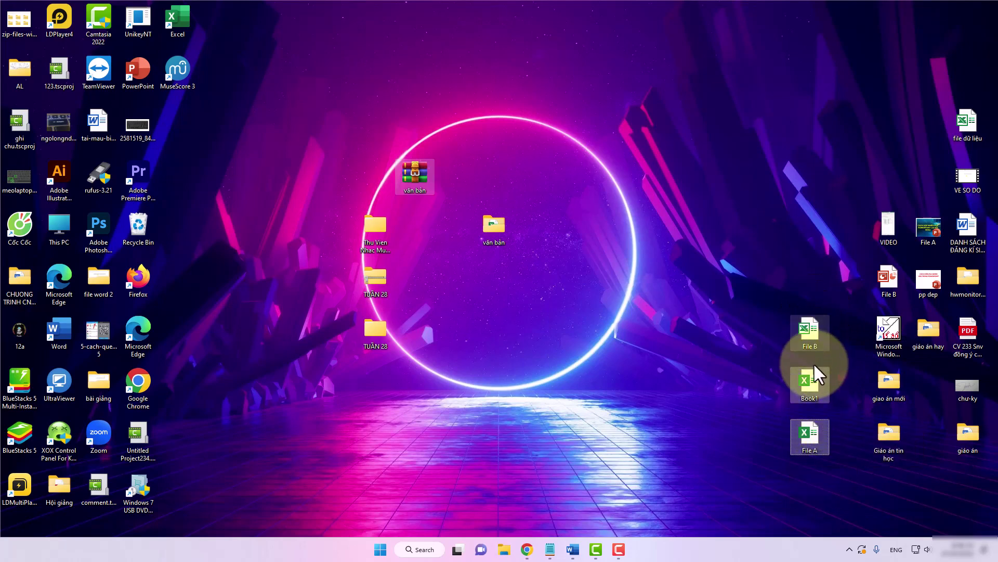
pyautogui.rightClick(812, 331)
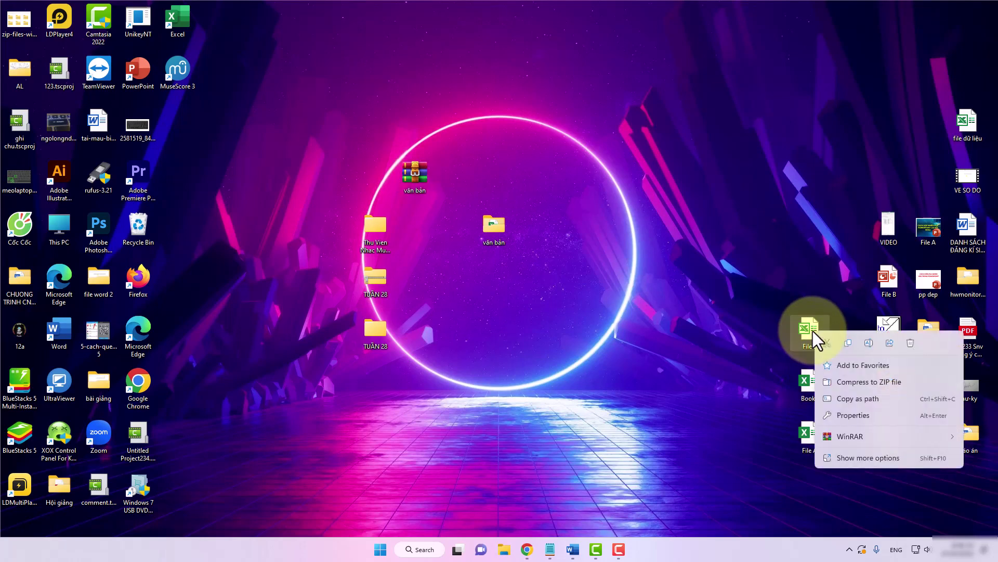
pyautogui.moveTo(848, 441)
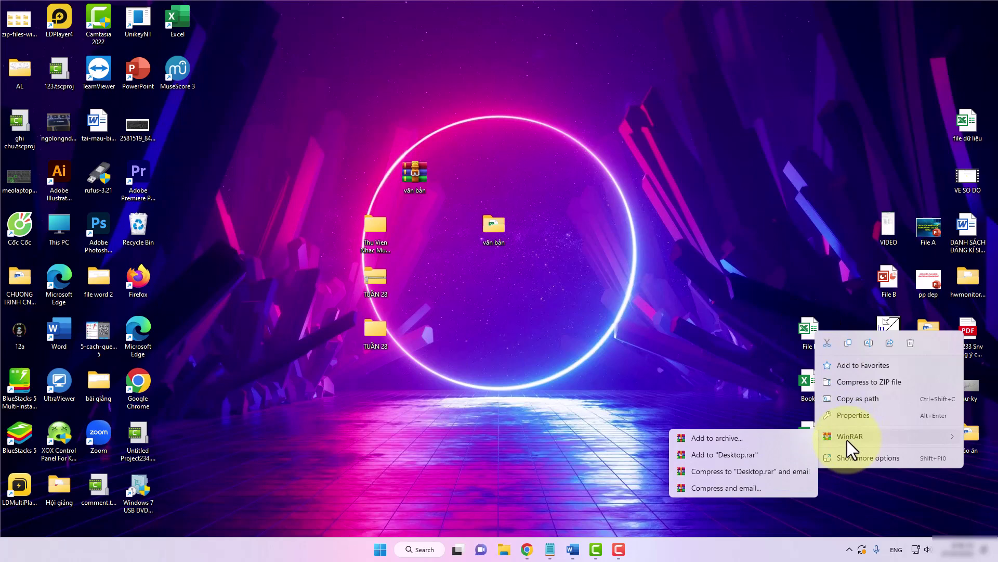
pyautogui.click(720, 439)
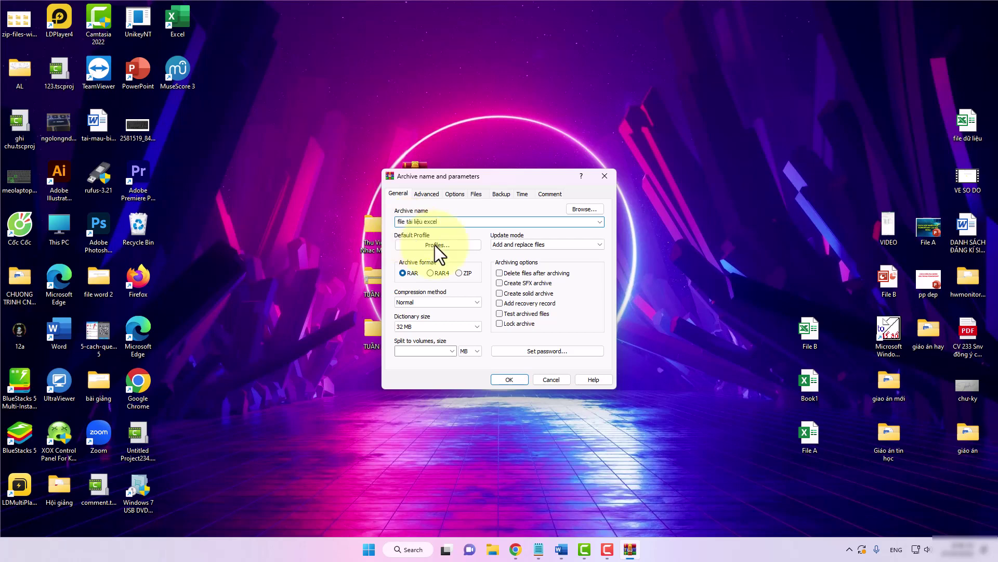
pyautogui.click(459, 274)
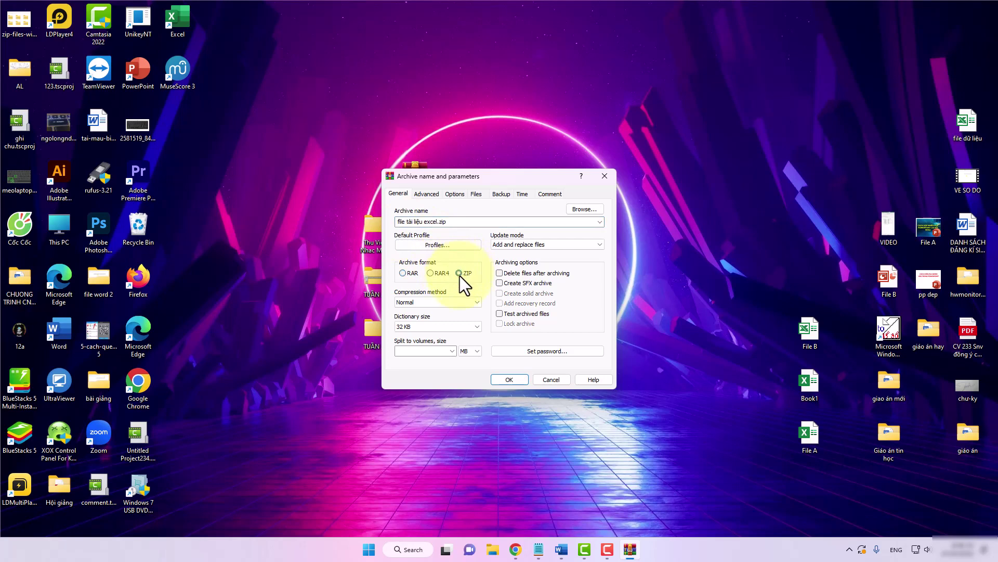
pyautogui.click(511, 381)
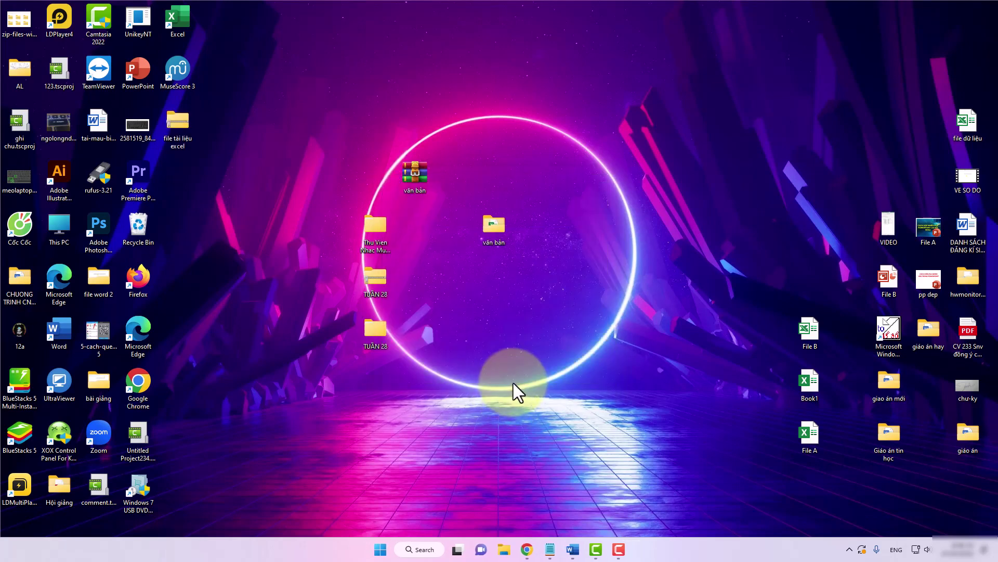
# Move the file tài liệu excel ZIP archive to the open desktop area on the far side of the văn bản folder
pyautogui.moveTo(180, 130); pyautogui.dragTo(649, 218)
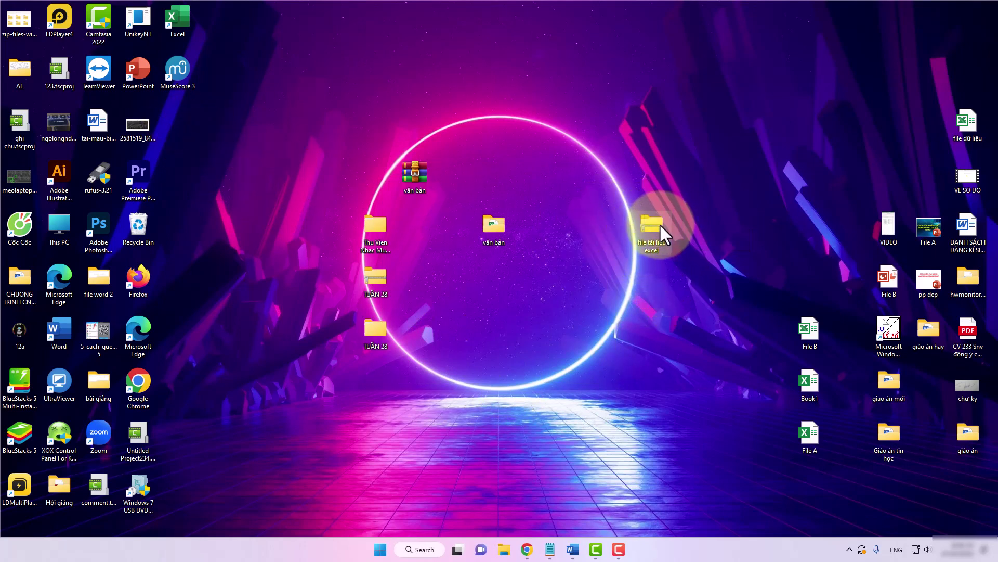
pyautogui.click(660, 223)
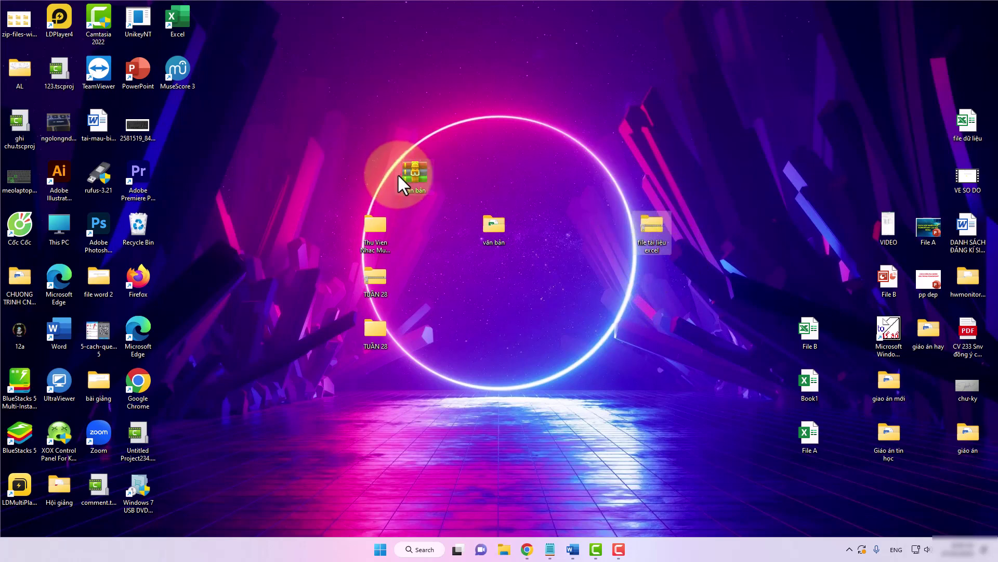
pyautogui.moveTo(409, 171)
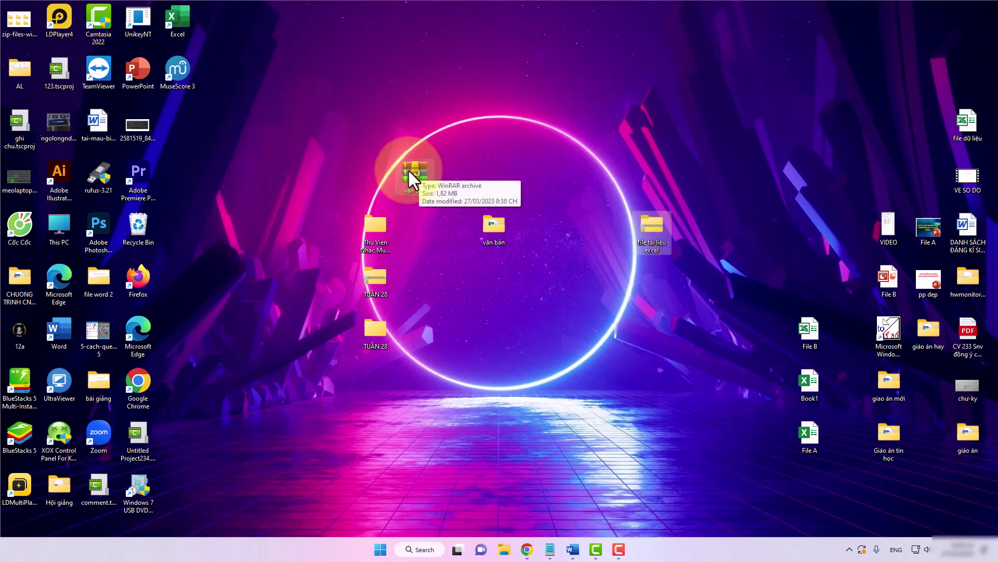
pyautogui.click(636, 296)
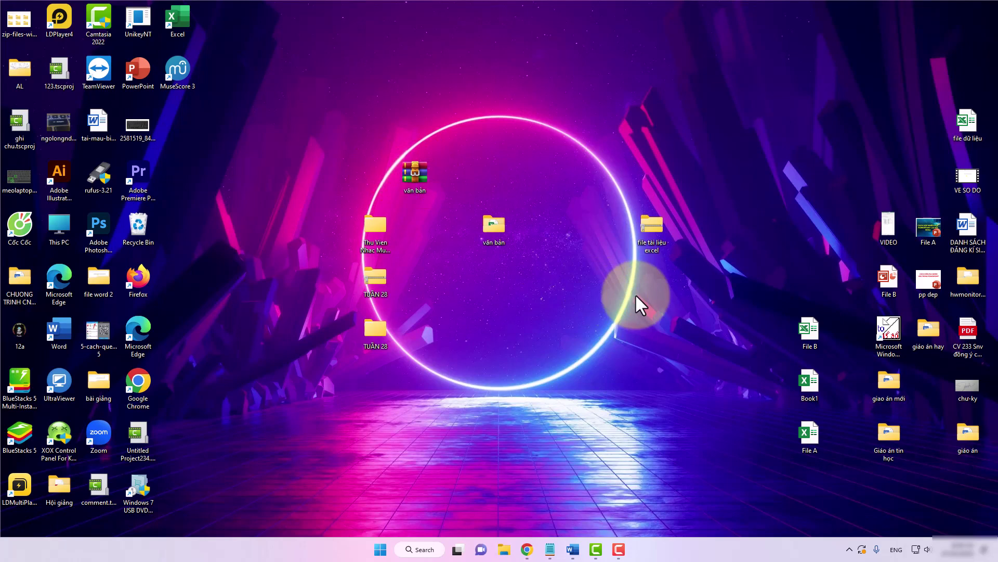
pyautogui.moveTo(422, 186)
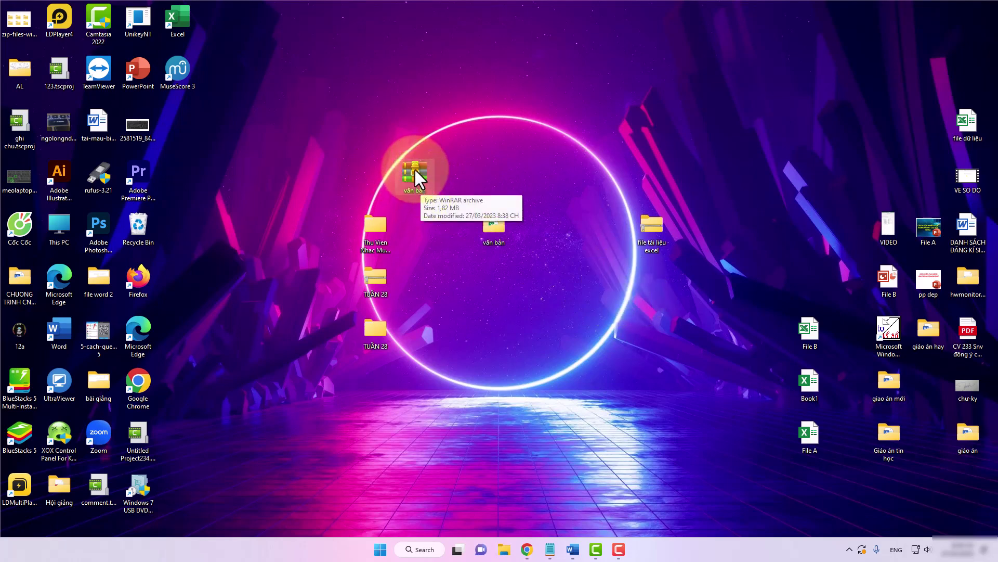
pyautogui.rightClick(415, 166)
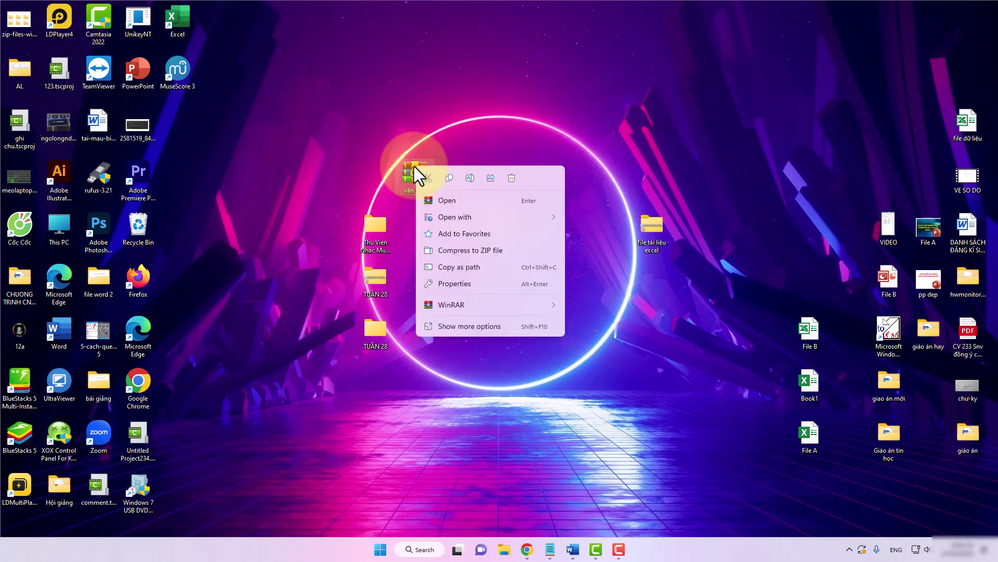
pyautogui.moveTo(469, 305)
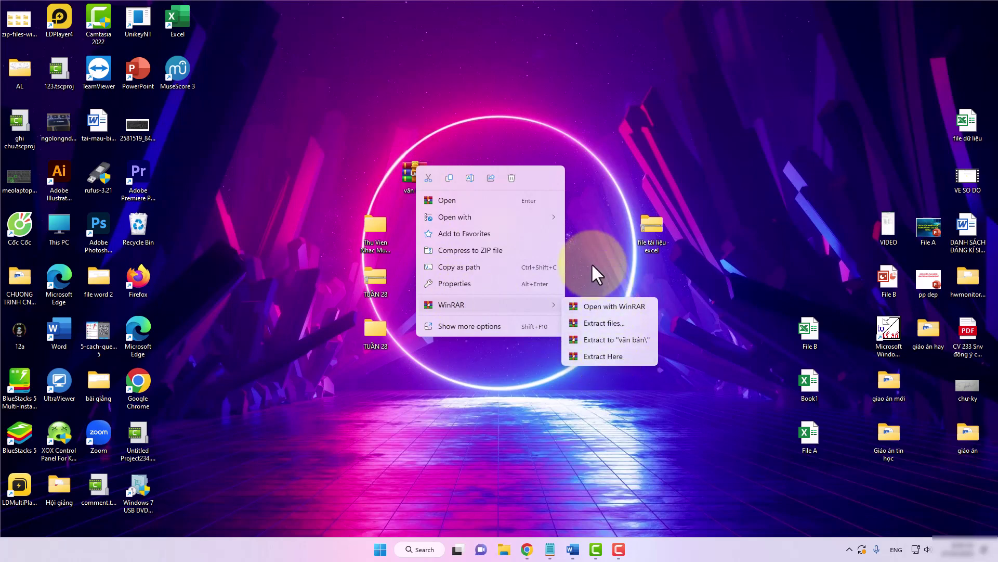
pyautogui.click(407, 172)
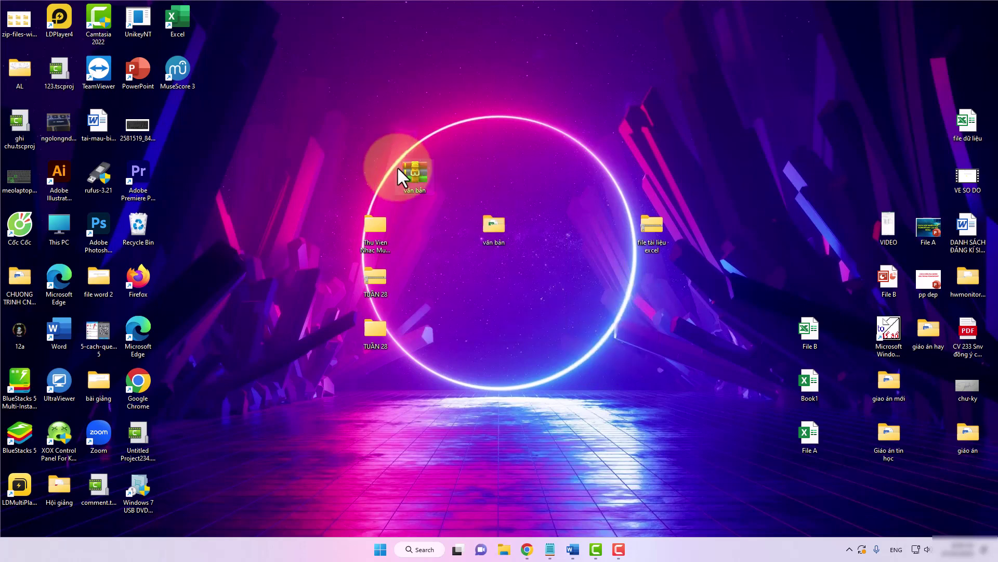
# Delete the original văn bản folder from the desktop, keeping the văn bản archive
pyautogui.click(498, 230)
pyautogui.click(532, 247)
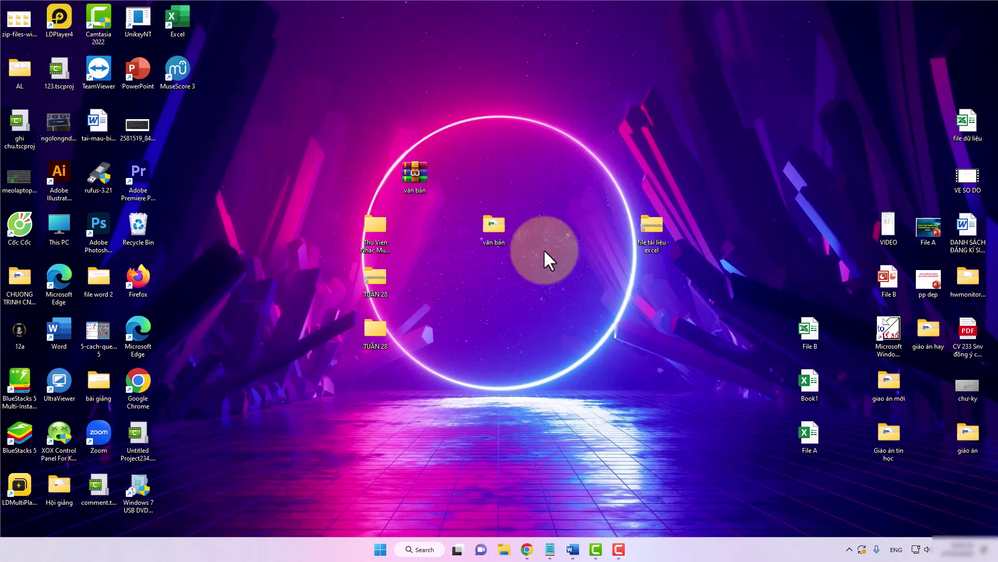
pyautogui.moveTo(544, 249); pyautogui.dragTo(454, 194)
pyautogui.press('Delete')
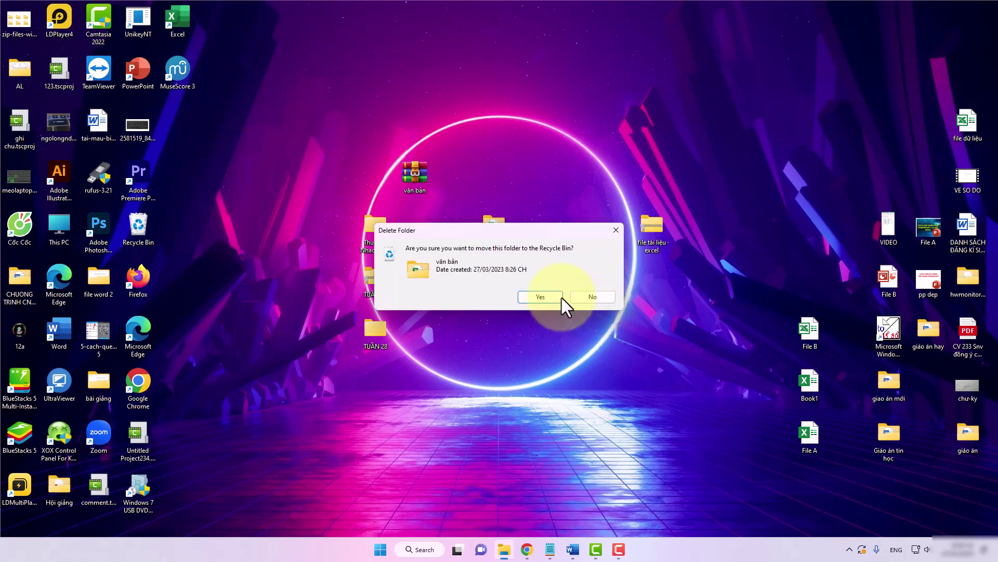
pyautogui.click(541, 294)
# Extract the văn bản archive into its own enclosing folder on the desktop with WinRAR, and move that folder near the archive
pyautogui.rightClick(412, 169)
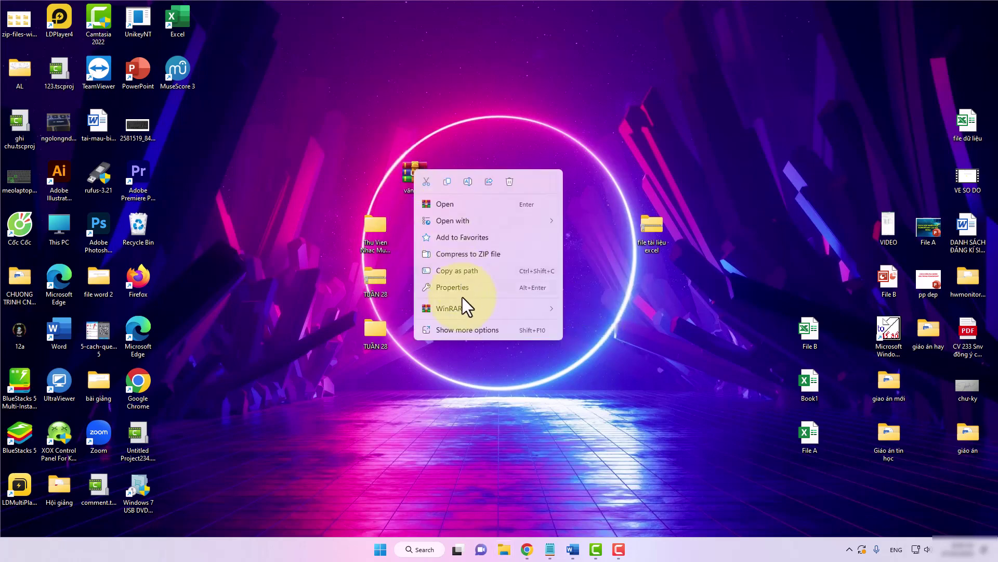
pyautogui.click(612, 328)
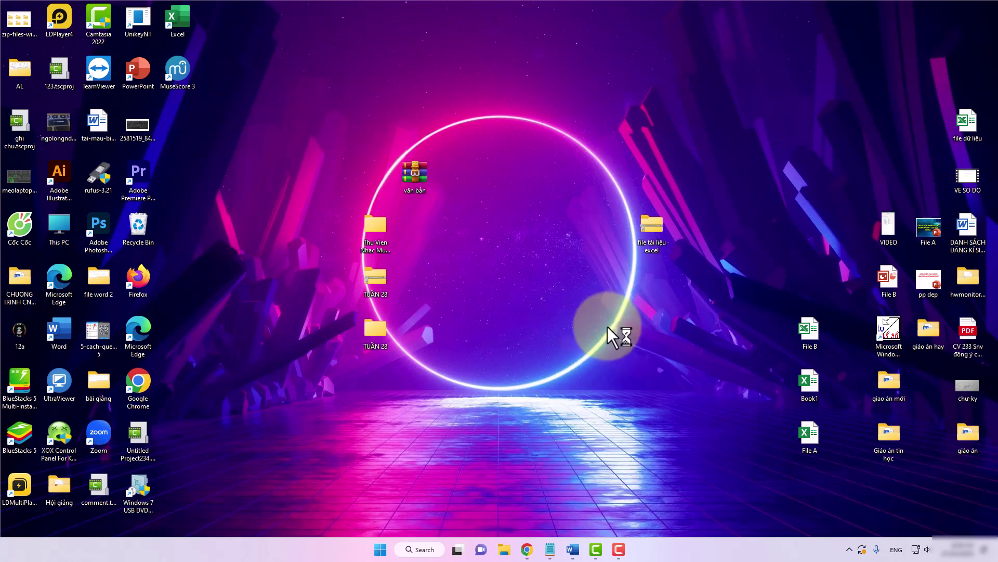
pyautogui.click(531, 393)
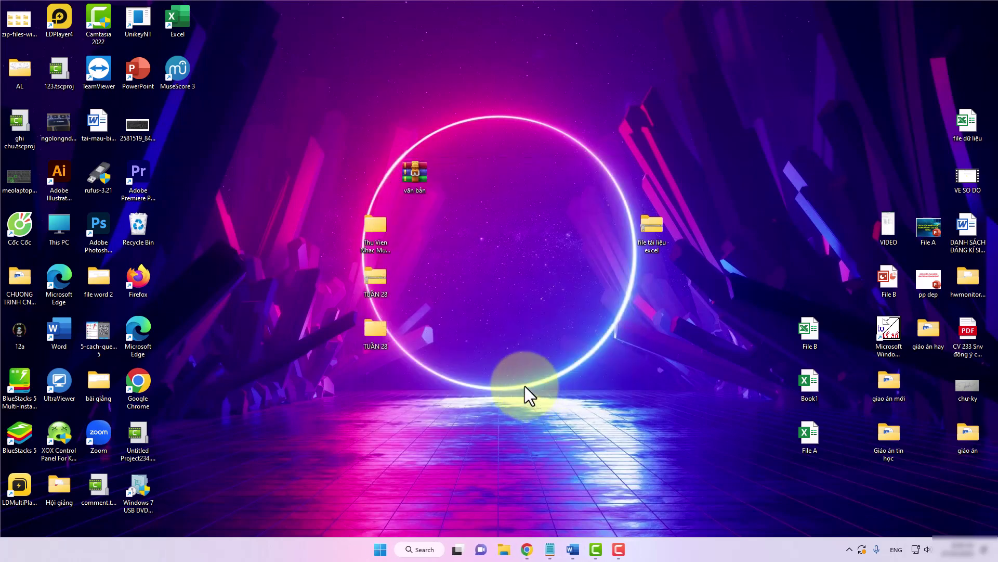
pyautogui.moveTo(186, 124); pyautogui.dragTo(492, 222)
# Examine the files in the nested văn bản folder inside the extracted folder and close the window
pyautogui.doubleClick(489, 223)
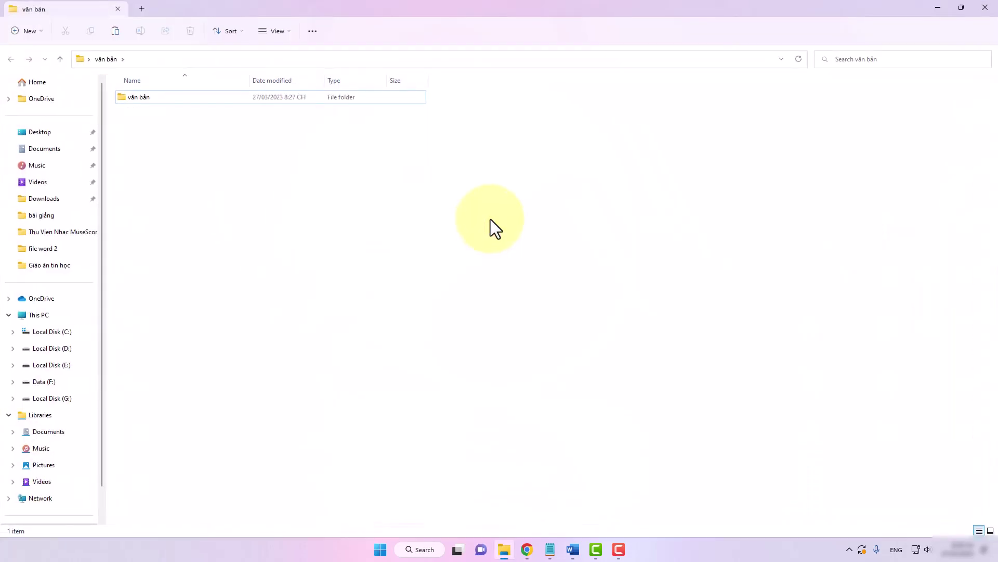
pyautogui.click(179, 100)
pyautogui.doubleClick(178, 100)
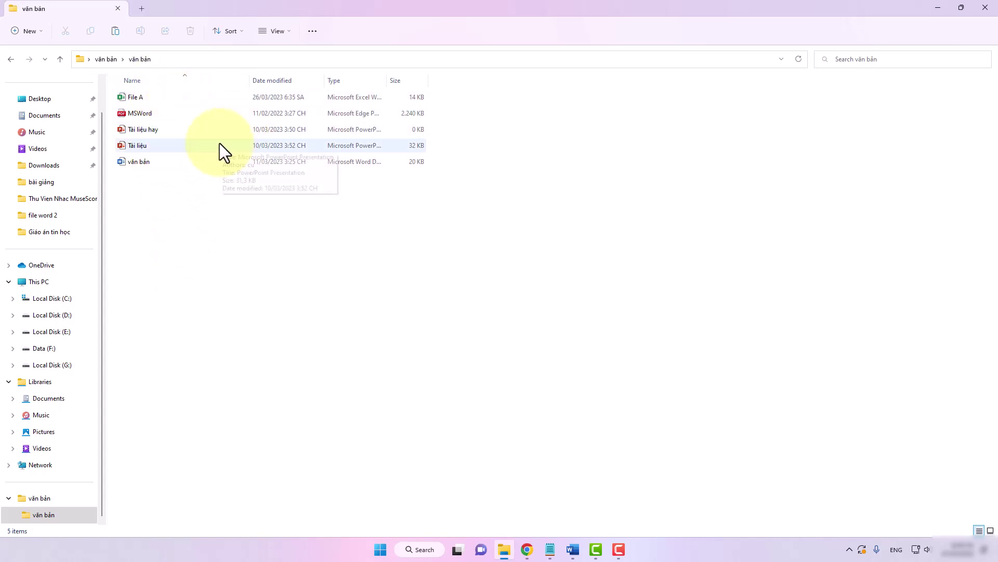
pyautogui.click(986, 8)
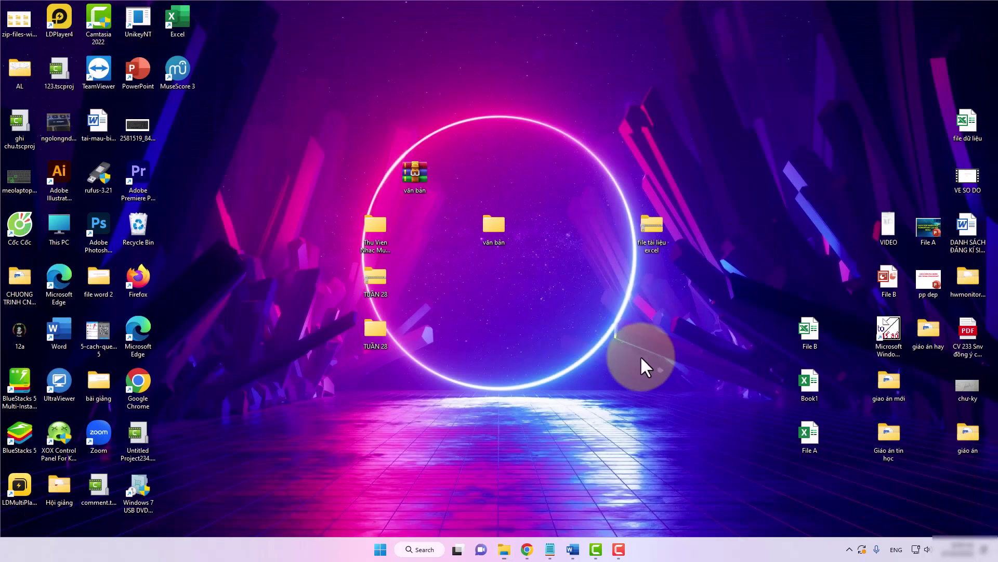
# Delete the extracted văn bản folder from the desktop
pyautogui.click(476, 216)
pyautogui.press('Delete')
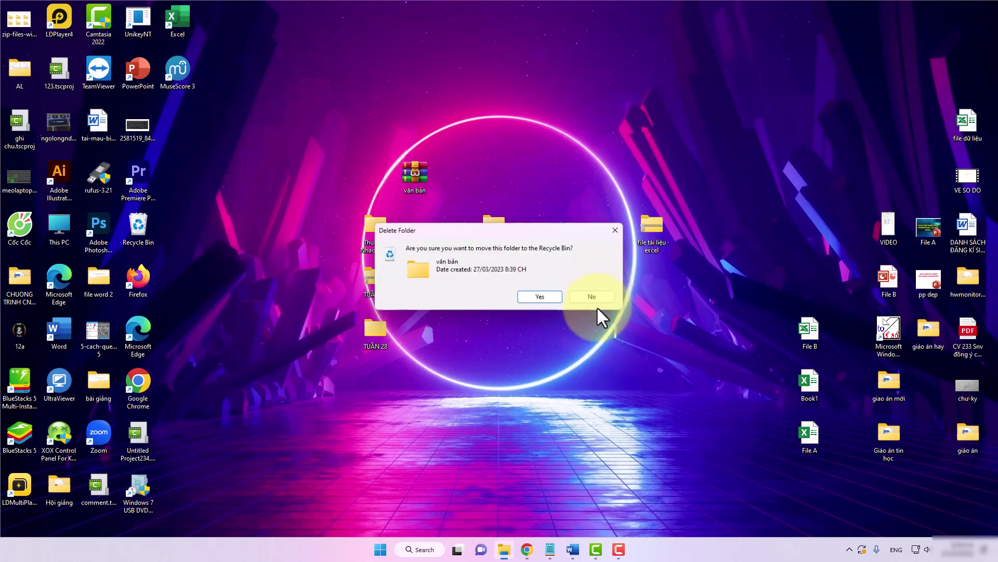
pyautogui.click(554, 300)
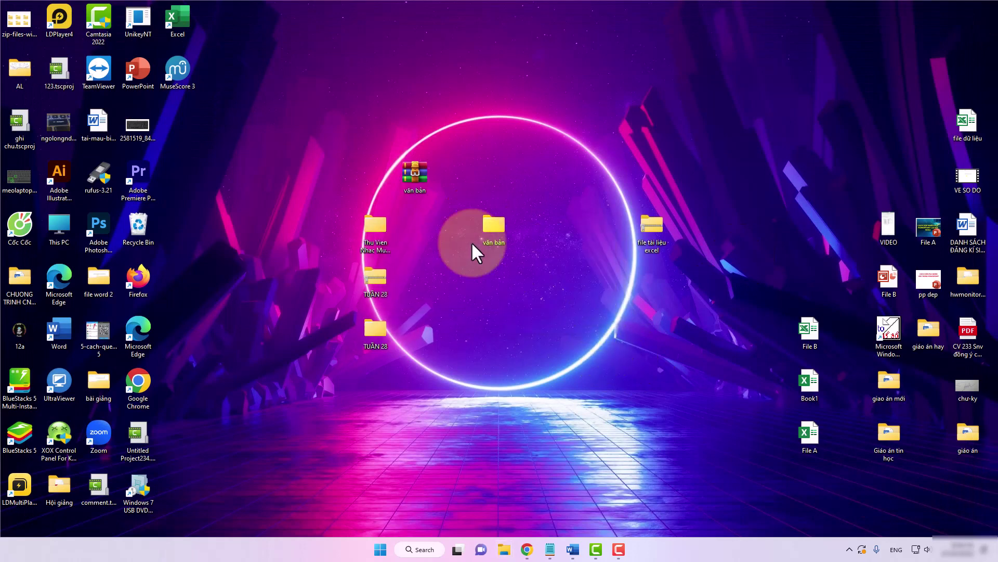
# Extract the văn bản archive directly onto the desktop with WinRAR, without an extra enclosing folder, and move the extracted folder just below the archive
pyautogui.rightClick(413, 169)
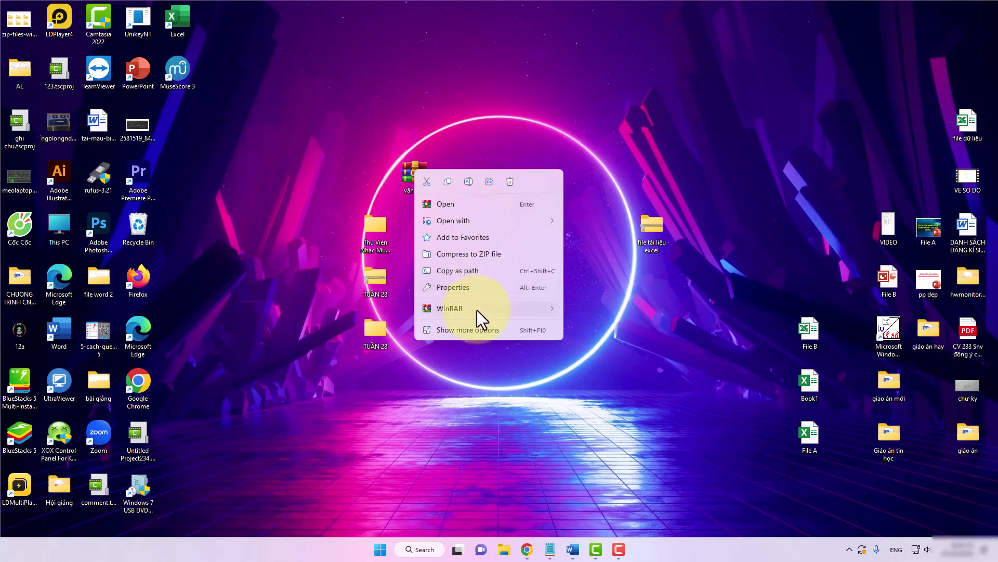
pyautogui.moveTo(476, 310)
pyautogui.click(605, 360)
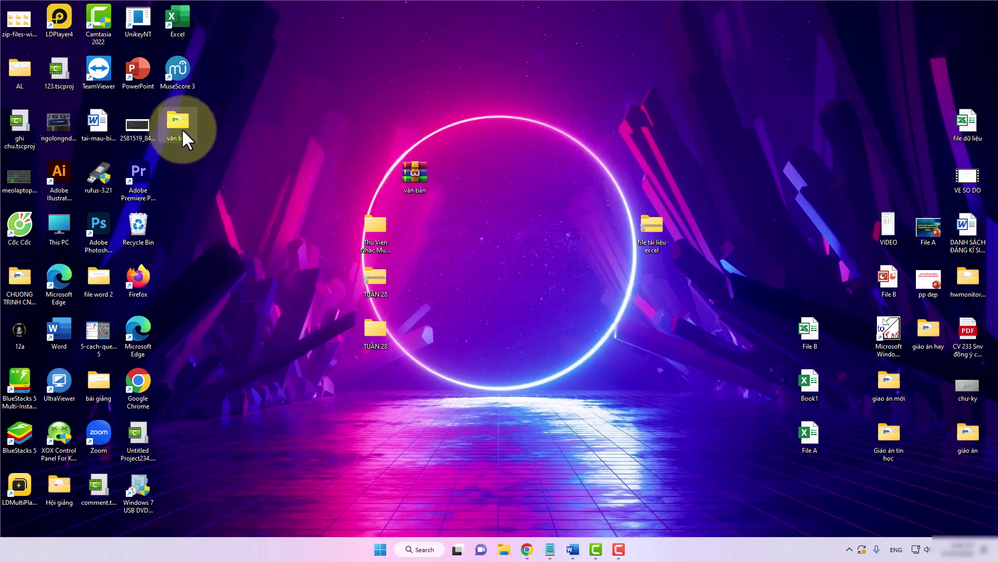
pyautogui.moveTo(182, 128); pyautogui.dragTo(473, 231)
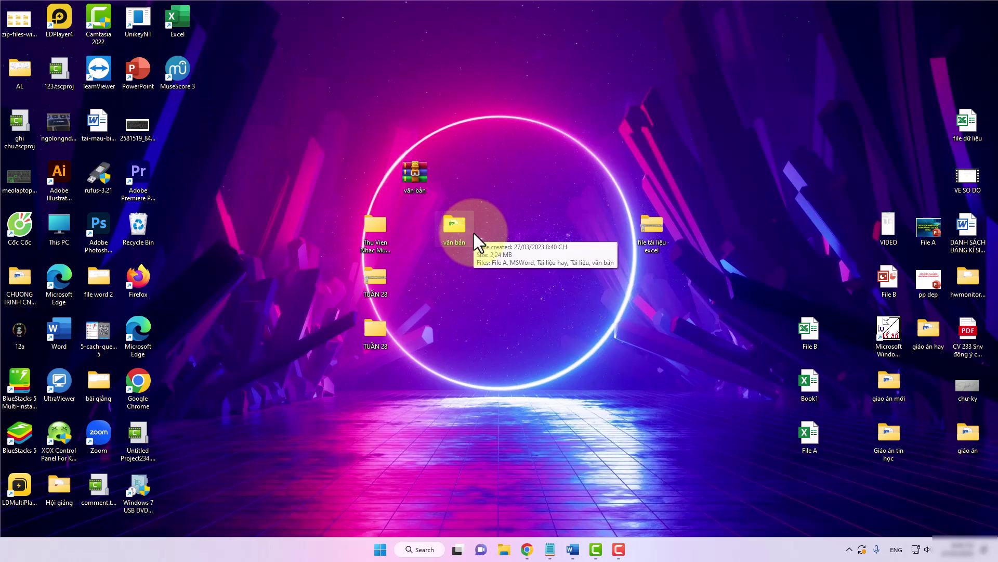
# Check the files in the newly extracted văn bản folder, close it and switch to the open Word document
pyautogui.doubleClick(470, 226)
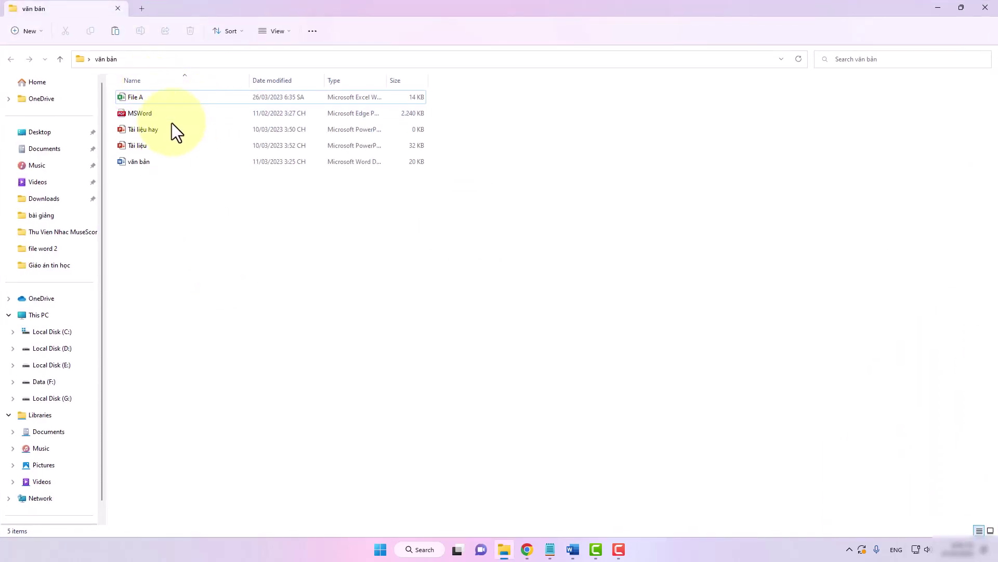
pyautogui.click(985, 9)
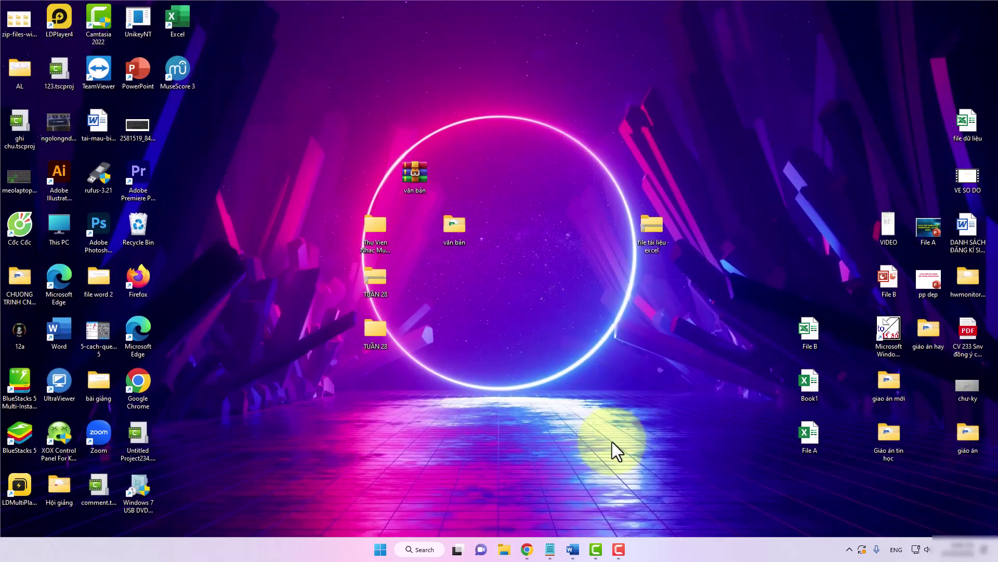
pyautogui.click(572, 549)
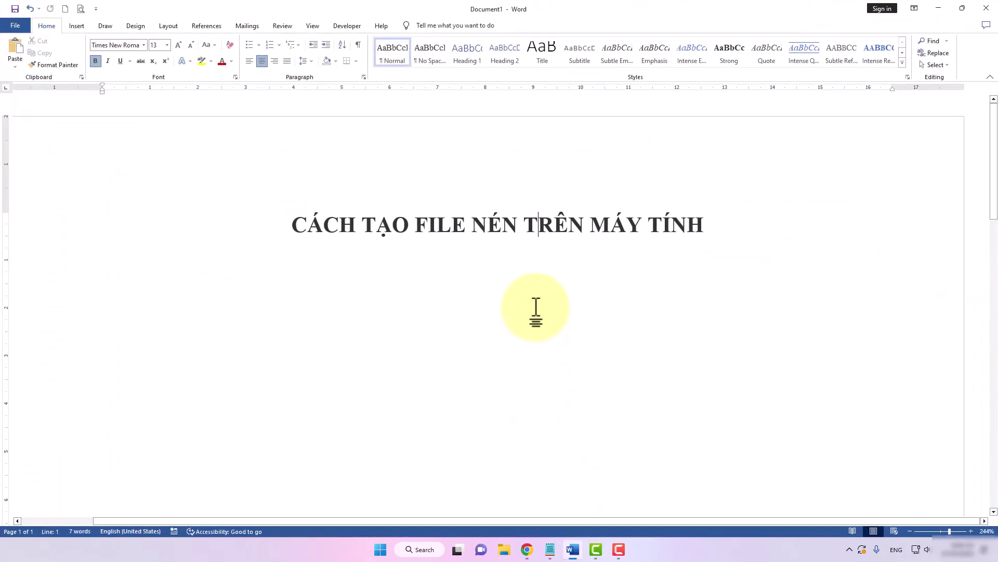